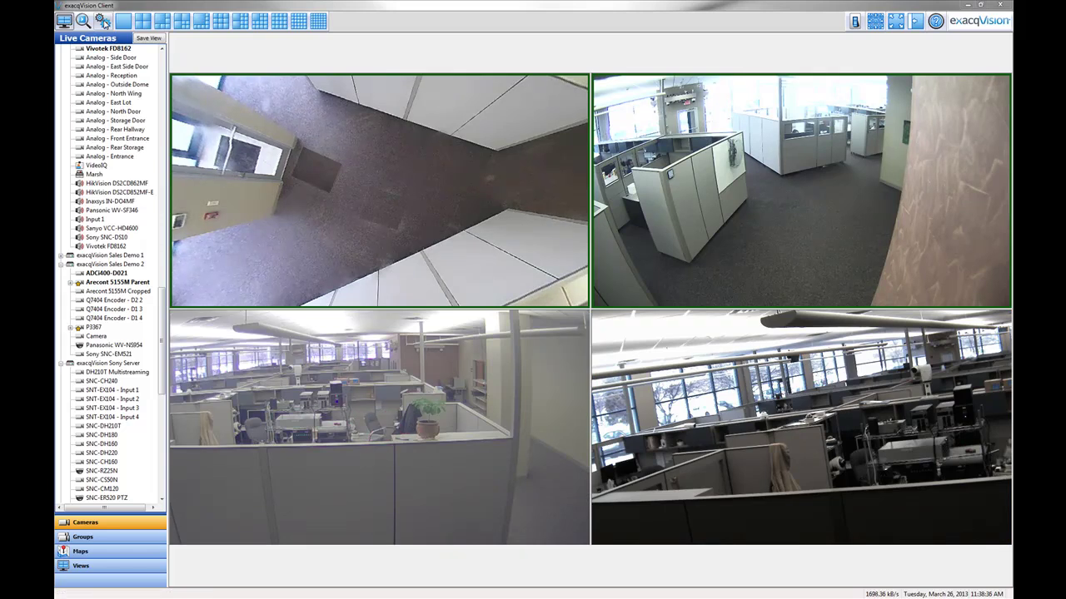
Go to the Users configuration page and start a new user entry.
{"action": "left_click", "coordinate": [102, 20]}
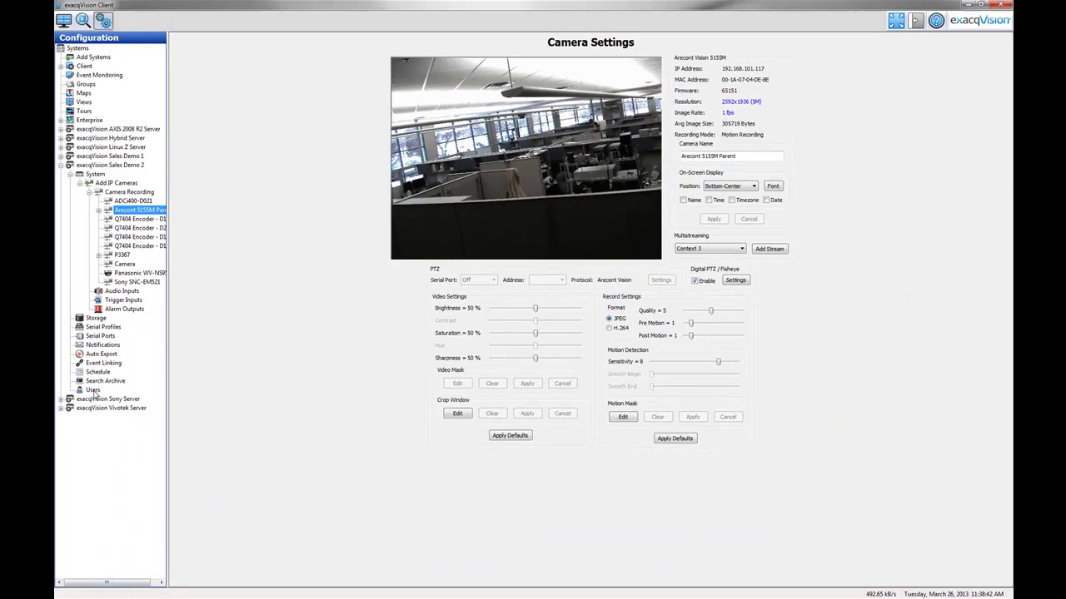
{"action": "left_click", "coordinate": [92, 391]}
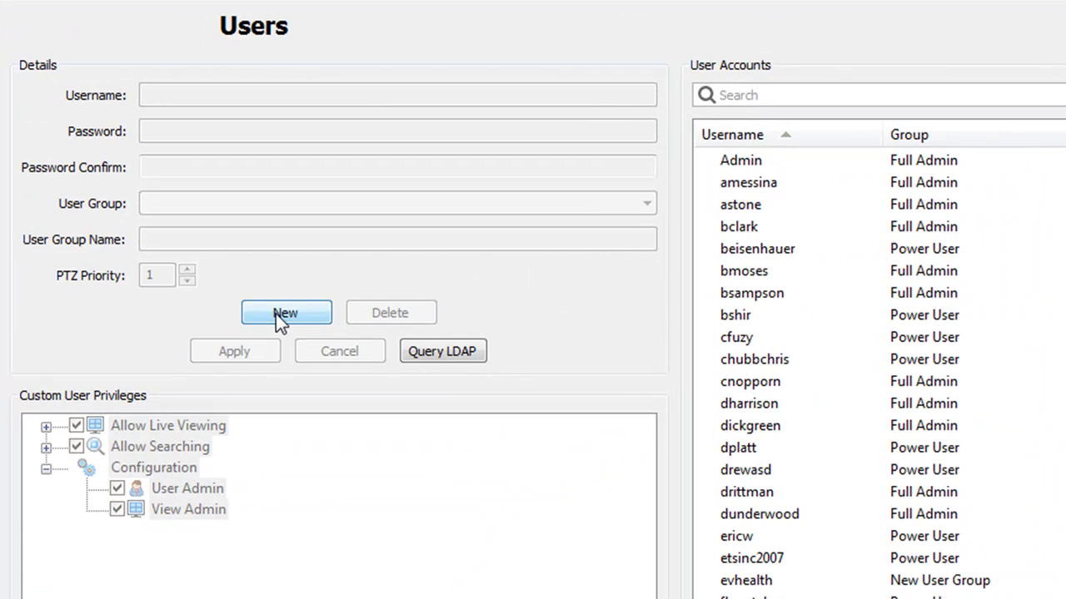
{"action": "left_click", "coordinate": [599, 168]}
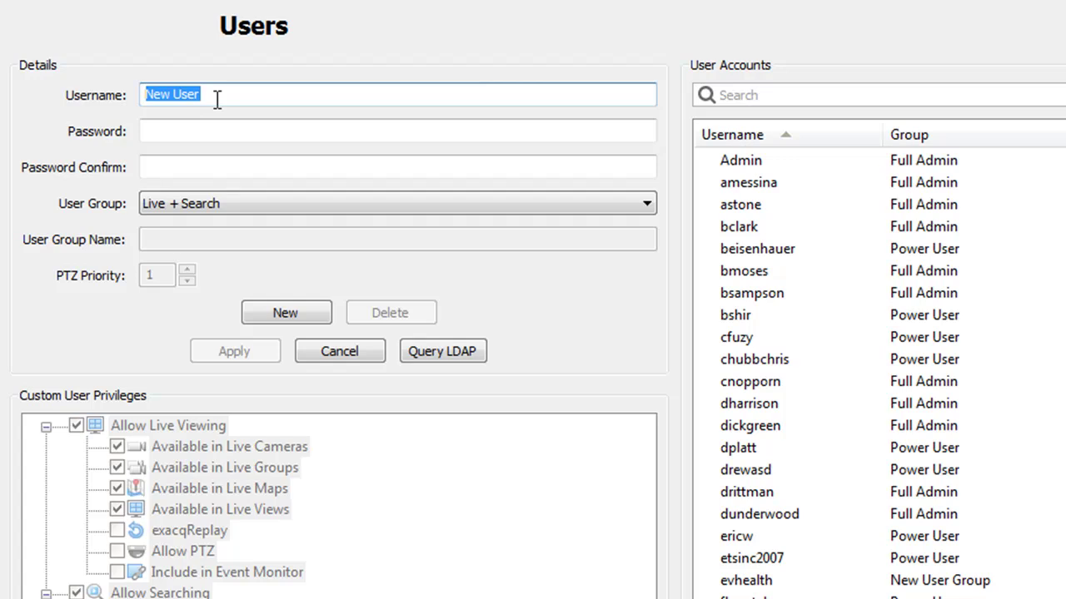
Enter username aaa-exacq, then type the password and its confirmation.
{"action": "type", "text": "aaa-exacq"}
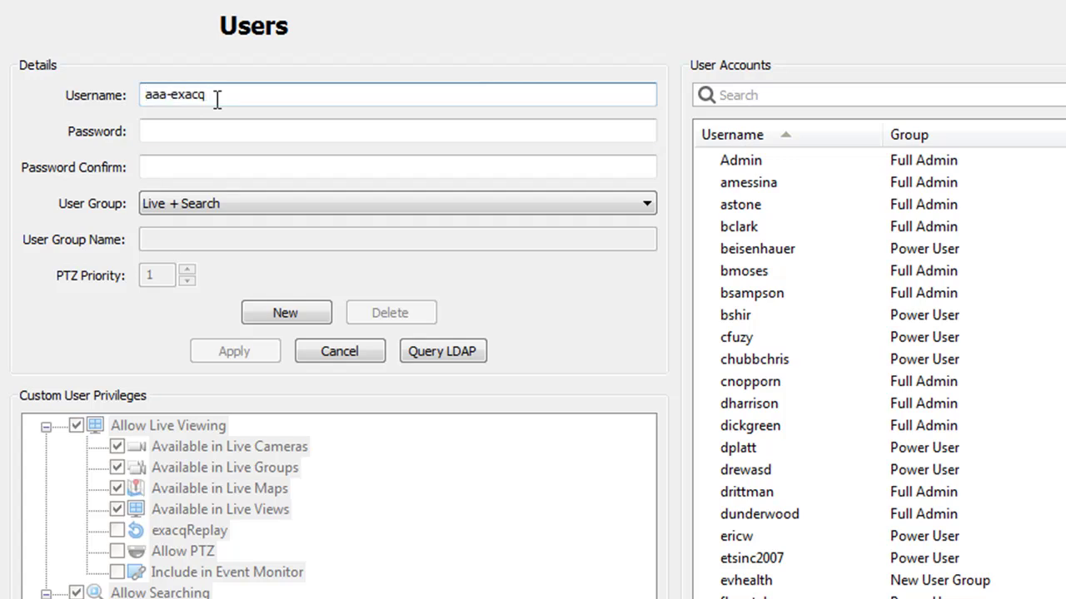
{"action": "key", "text": "Tab"}
{"action": "type", "text": "aa"}
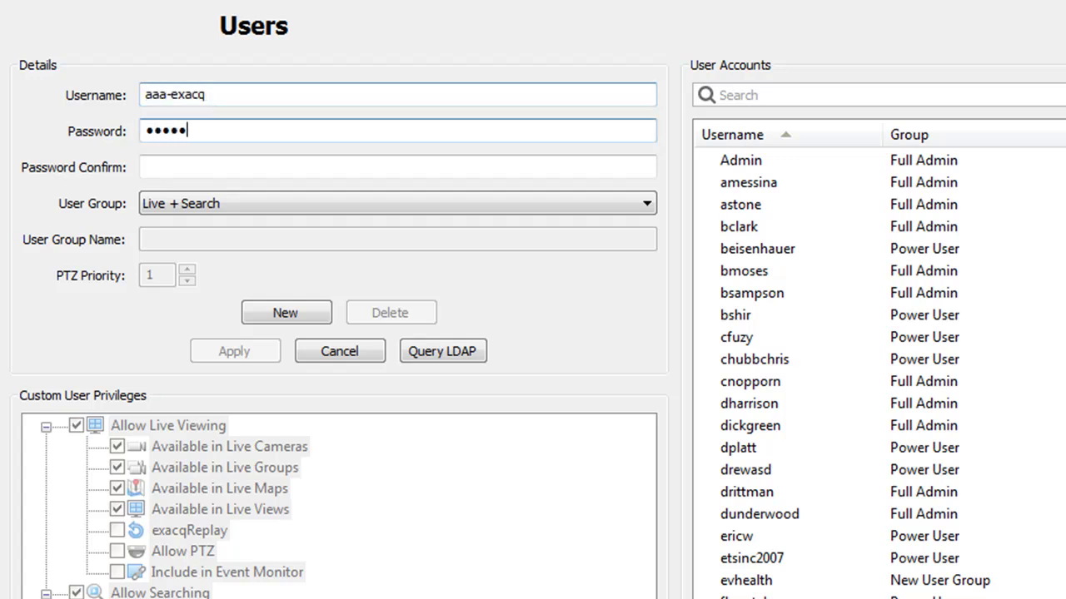
{"action": "key", "text": "Tab"}
{"action": "type", "text": "aaaa"}
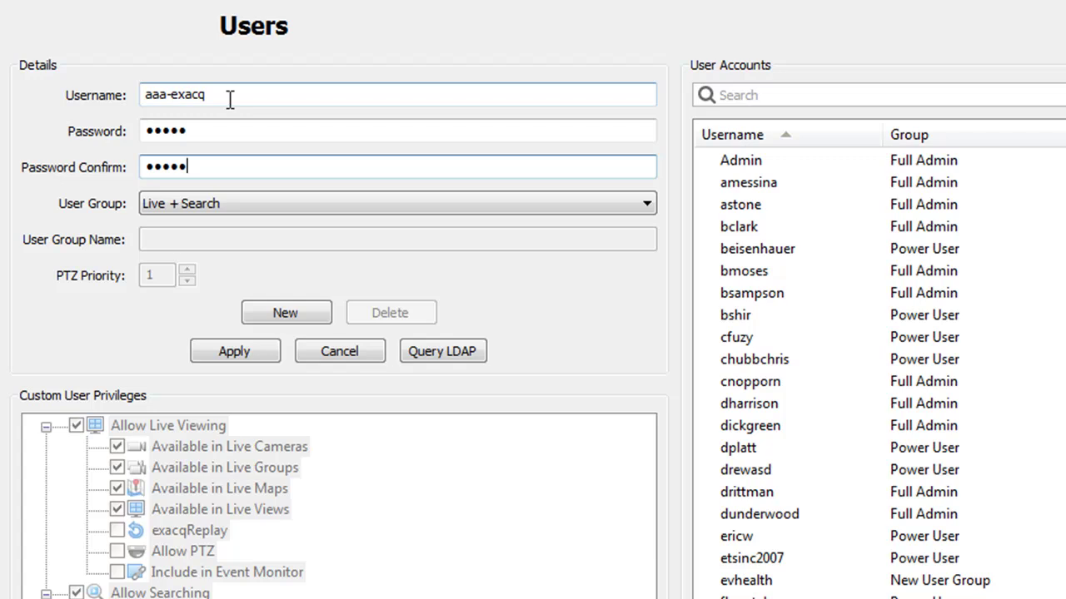
Set aaa-exacq's user group to Full Admin, which checks every custom privilege.
{"action": "left_click", "coordinate": [643, 218]}
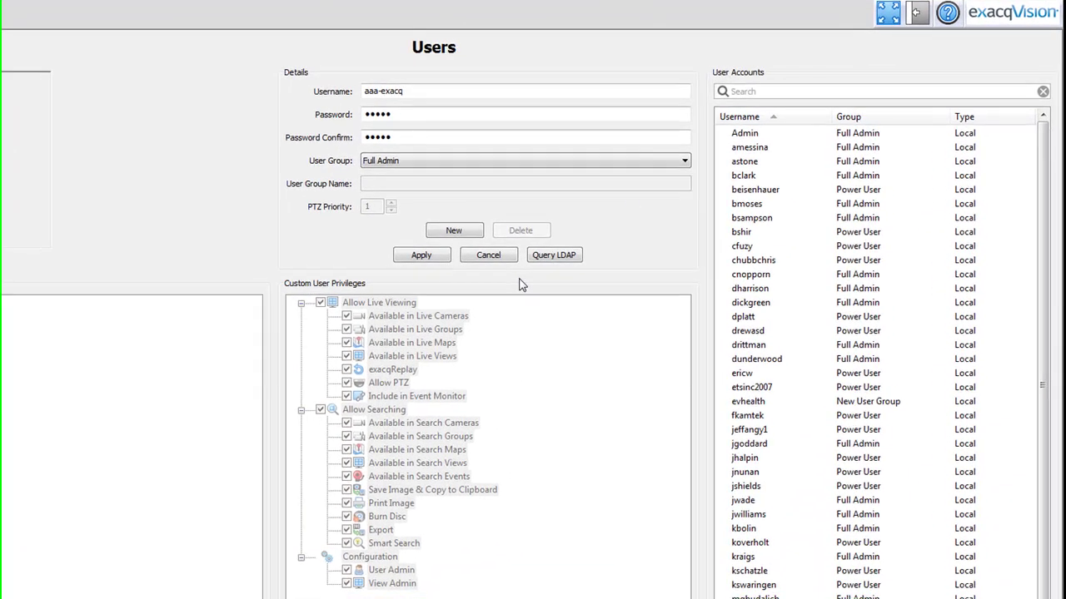
{"action": "left_click", "coordinate": [654, 169]}
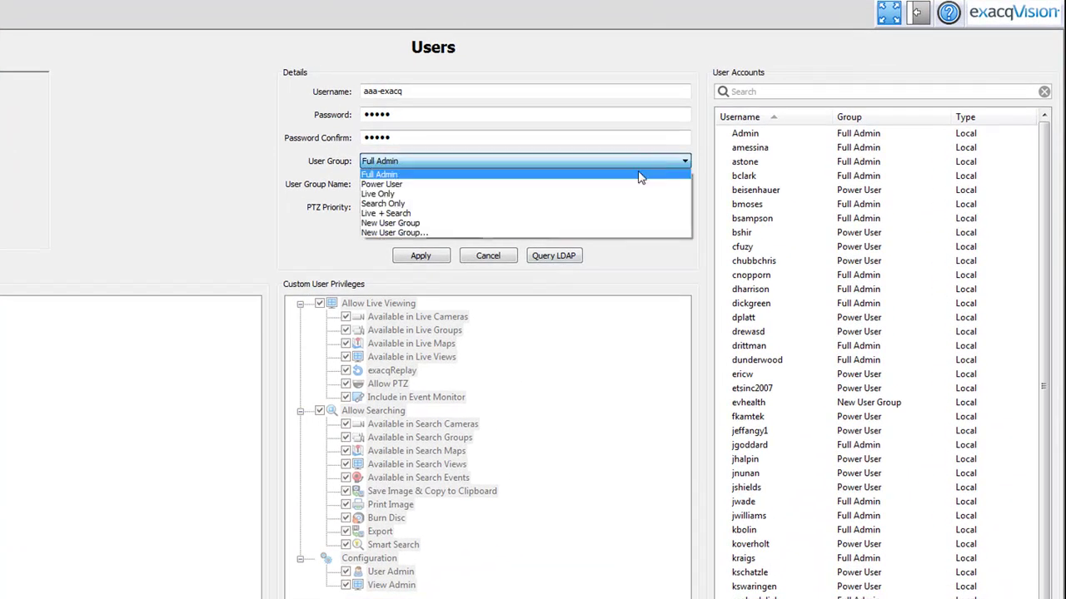
{"action": "left_click", "coordinate": [636, 178]}
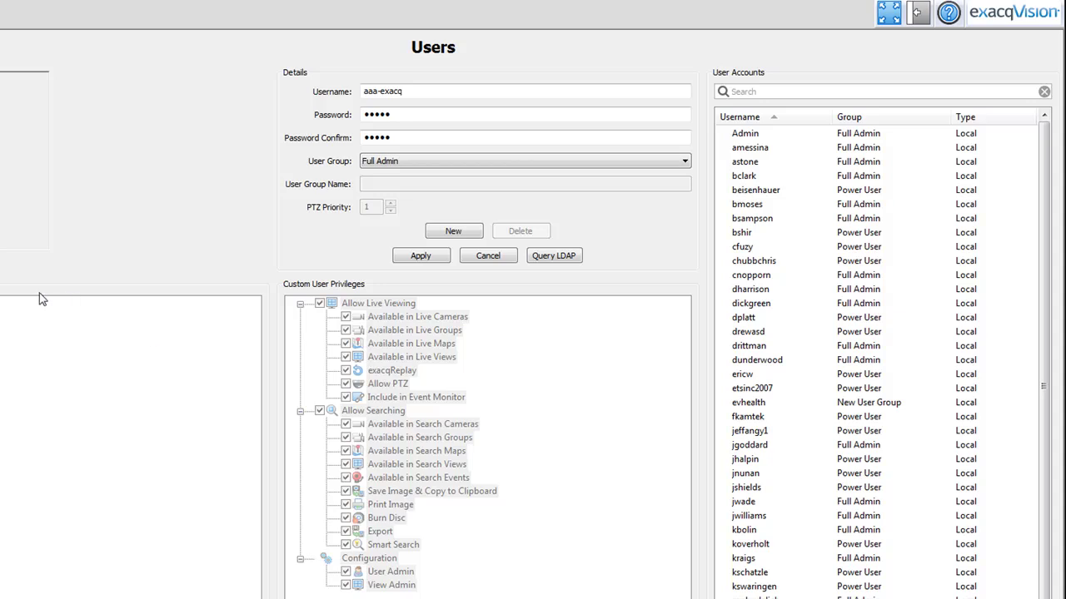
Sort the User Accounts list by username and group, then search it for the target account's username.
{"action": "mouse_move", "coordinate": [1046, 324]}
{"action": "left_mouse_down"}
{"action": "mouse_move", "coordinate": [1047, 489]}
{"action": "mouse_move", "coordinate": [1047, 321]}
{"action": "left_mouse_up"}
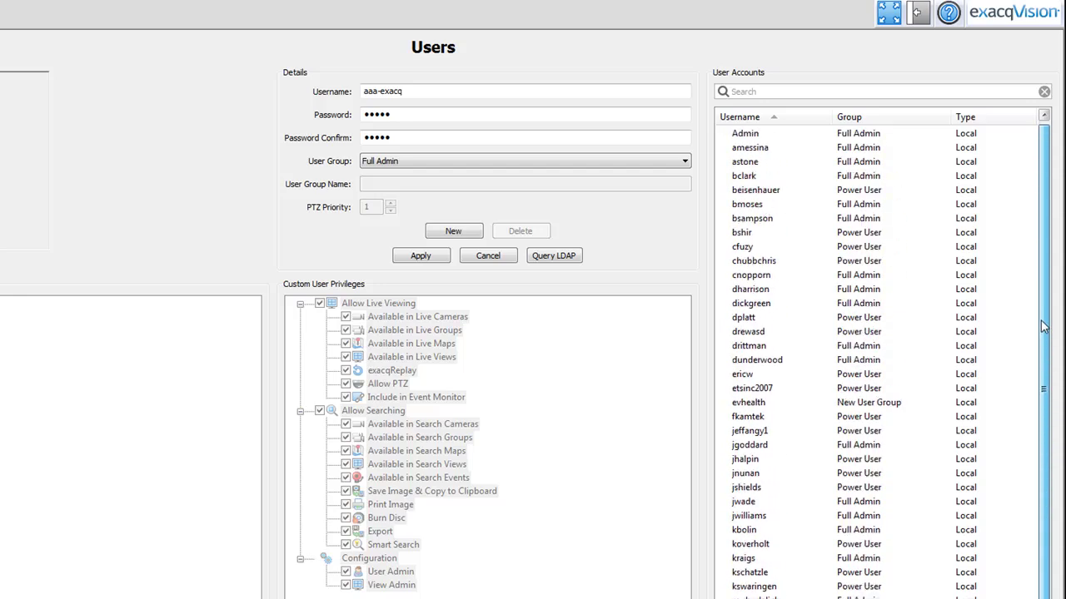
{"action": "left_click", "coordinate": [775, 123]}
{"action": "left_click", "coordinate": [873, 124]}
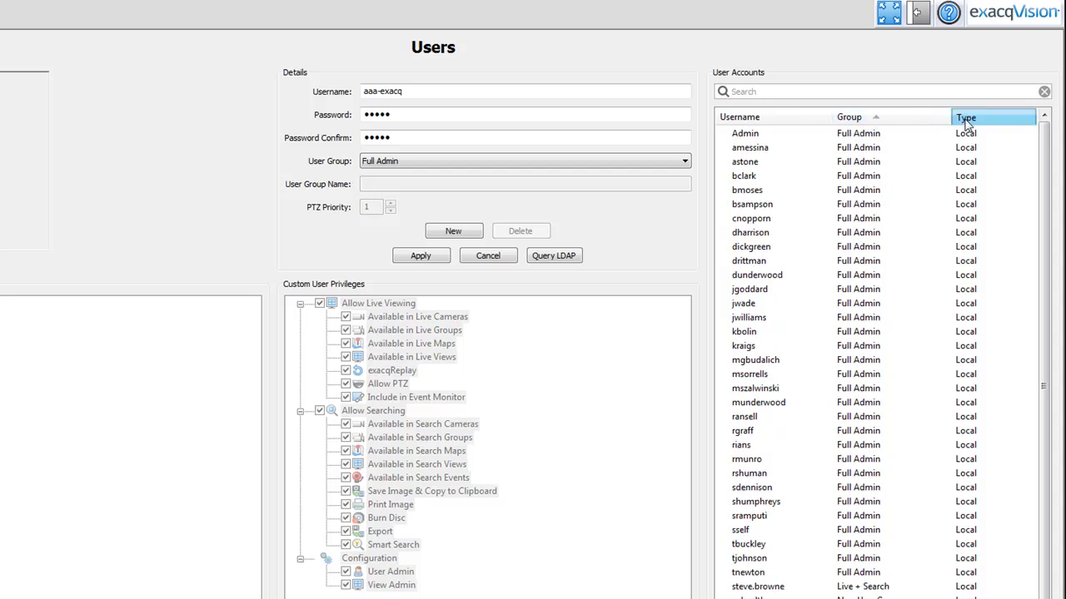
{"action": "left_click", "coordinate": [966, 117]}
{"action": "left_click", "coordinate": [785, 118]}
{"action": "left_click", "coordinate": [769, 90]}
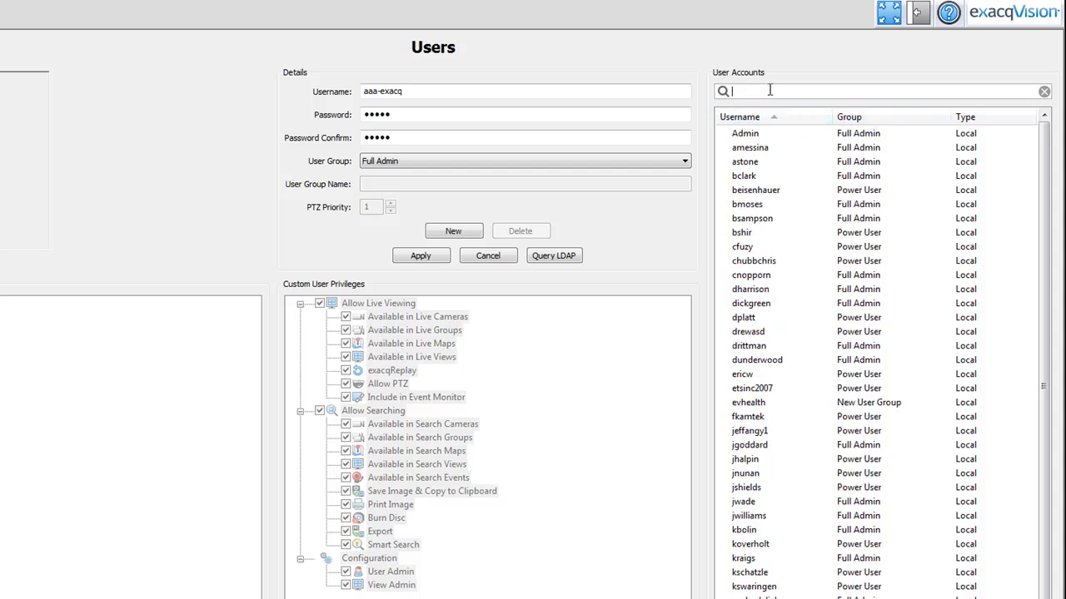
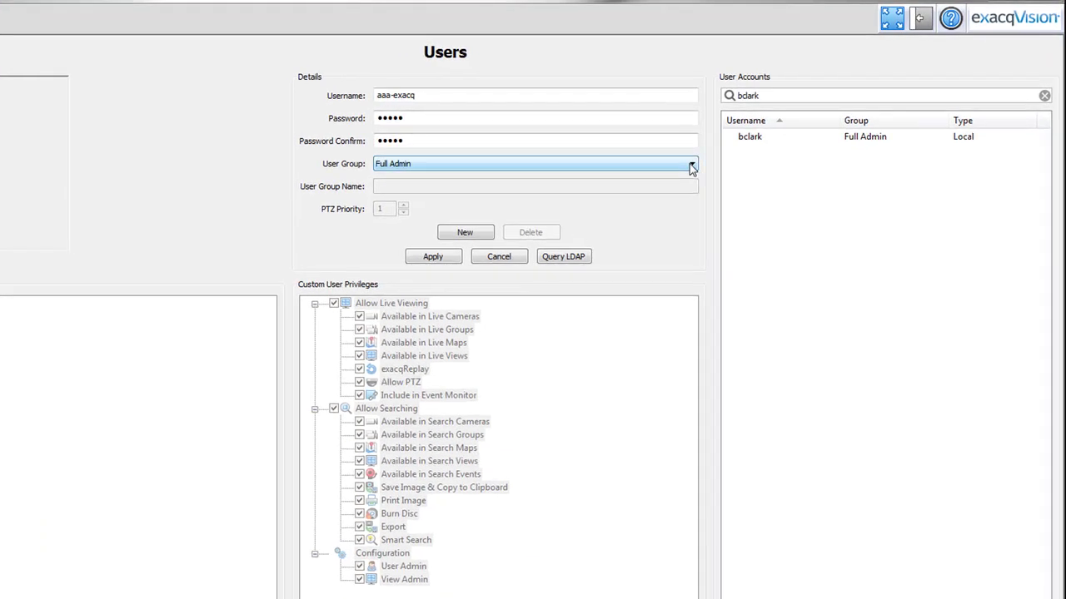
Try the Power User, Live Only and Search Only groups, then choose New User Group for aaa-exacq.
{"action": "left_click", "coordinate": [691, 167]}
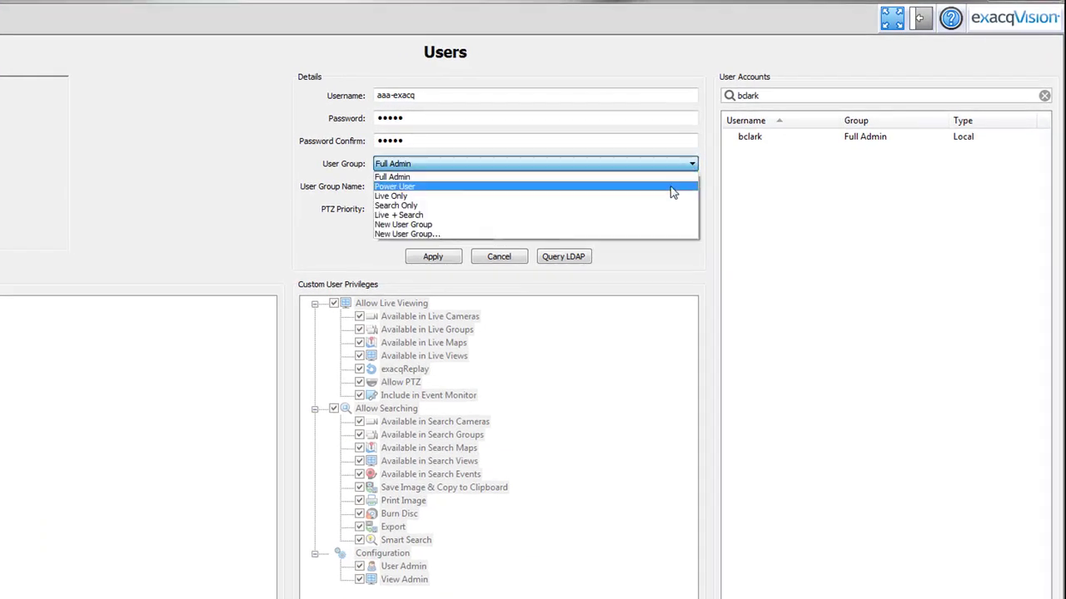
{"action": "left_click", "coordinate": [671, 185]}
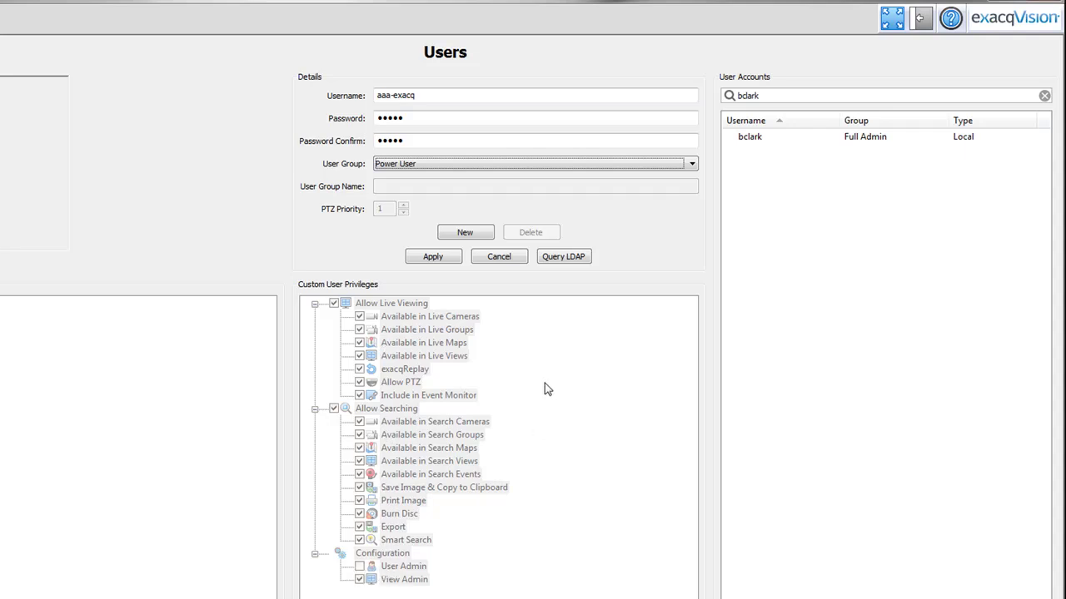
{"action": "left_click", "coordinate": [676, 167]}
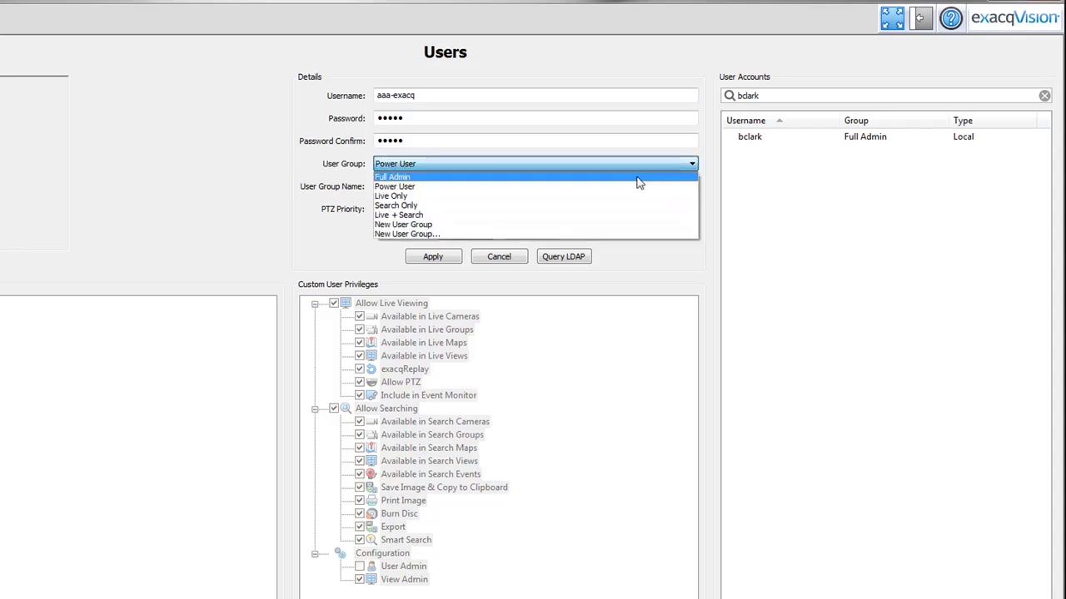
{"action": "left_click", "coordinate": [607, 197]}
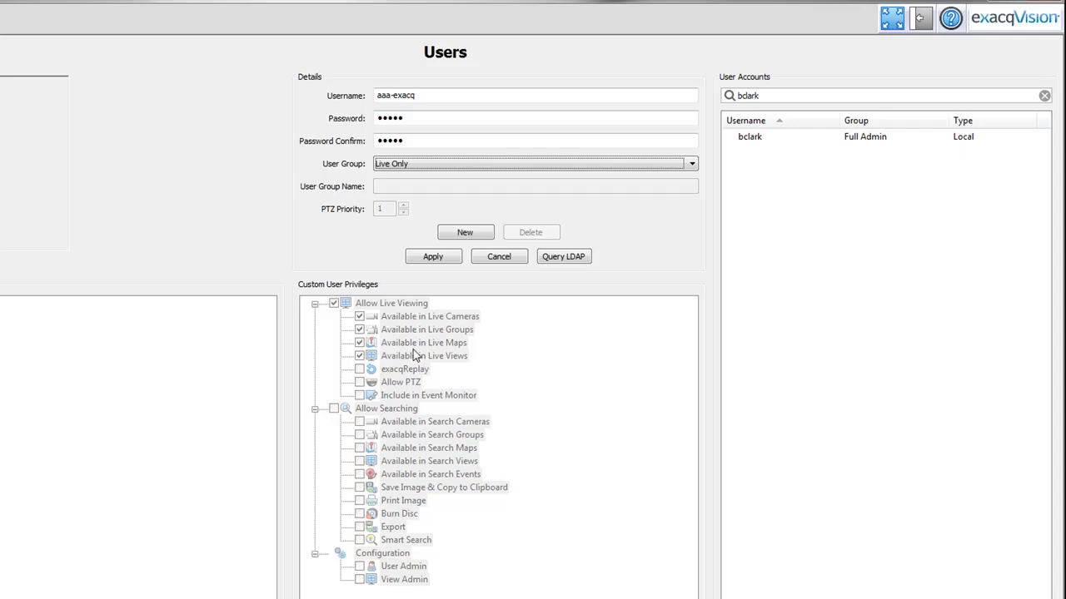
{"action": "left_click", "coordinate": [623, 165]}
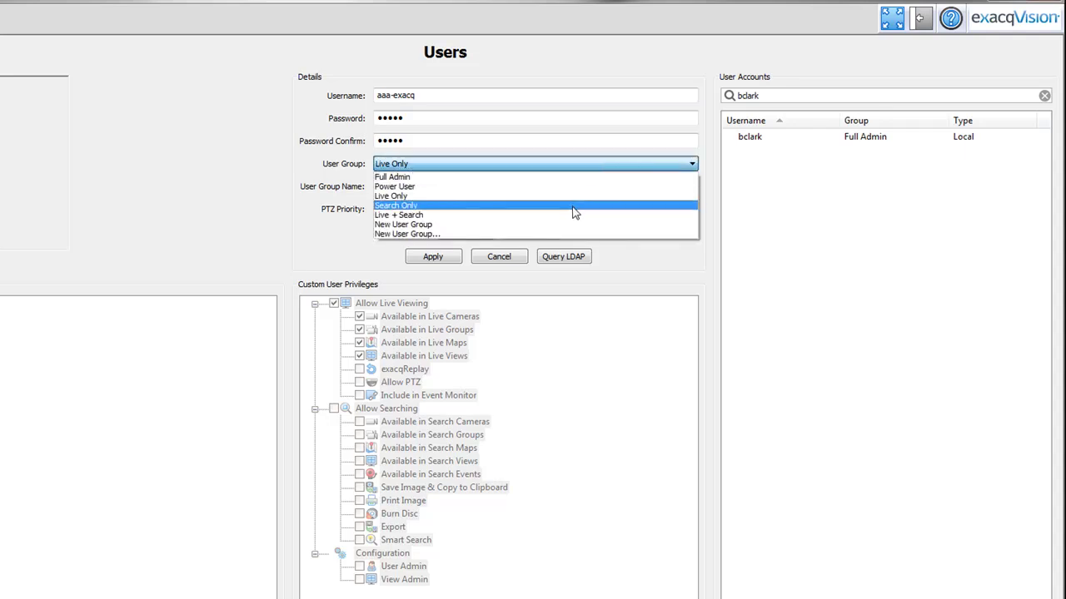
{"action": "left_click", "coordinate": [574, 205]}
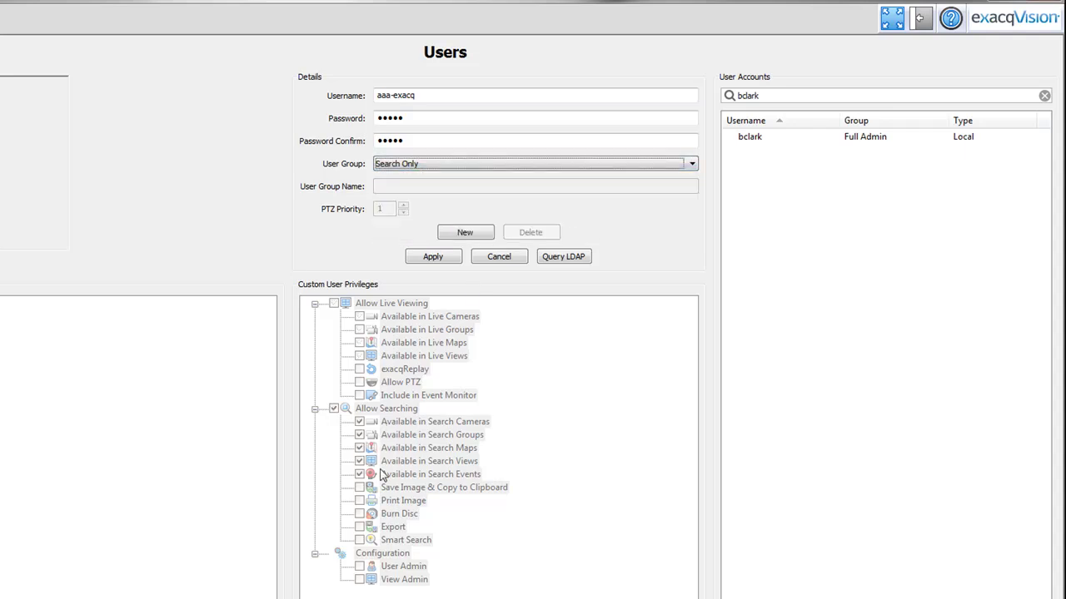
{"action": "left_click", "coordinate": [612, 167]}
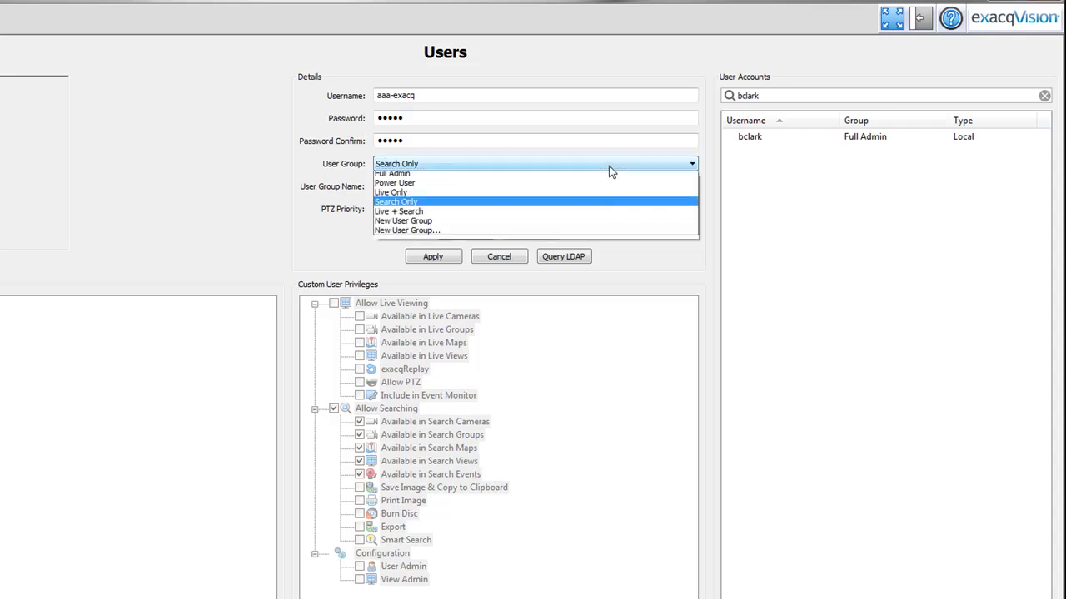
{"action": "left_click", "coordinate": [549, 216]}
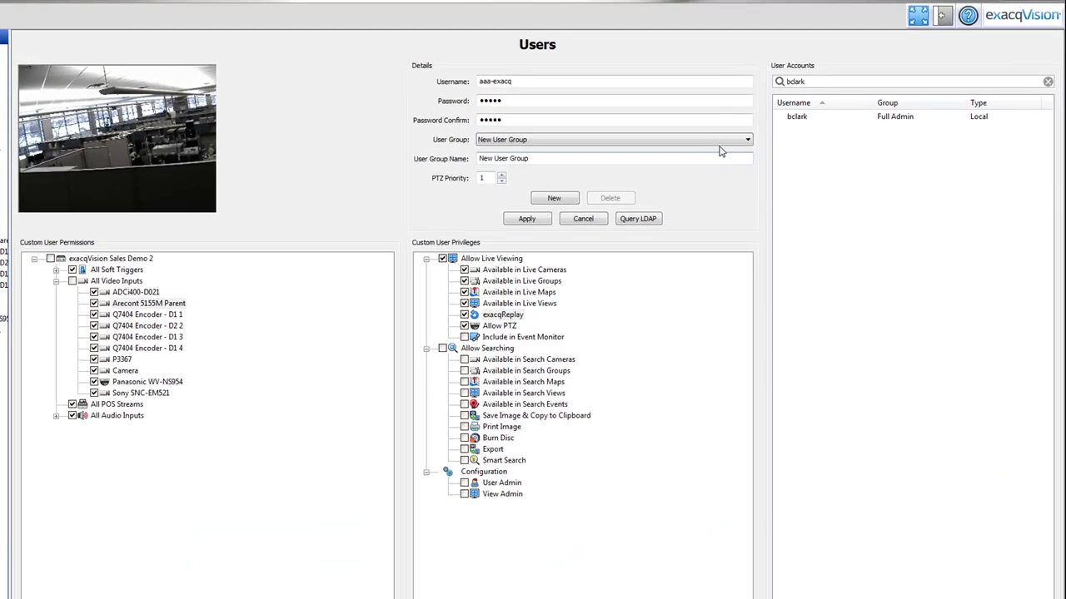
{"action": "left_click", "coordinate": [738, 122]}
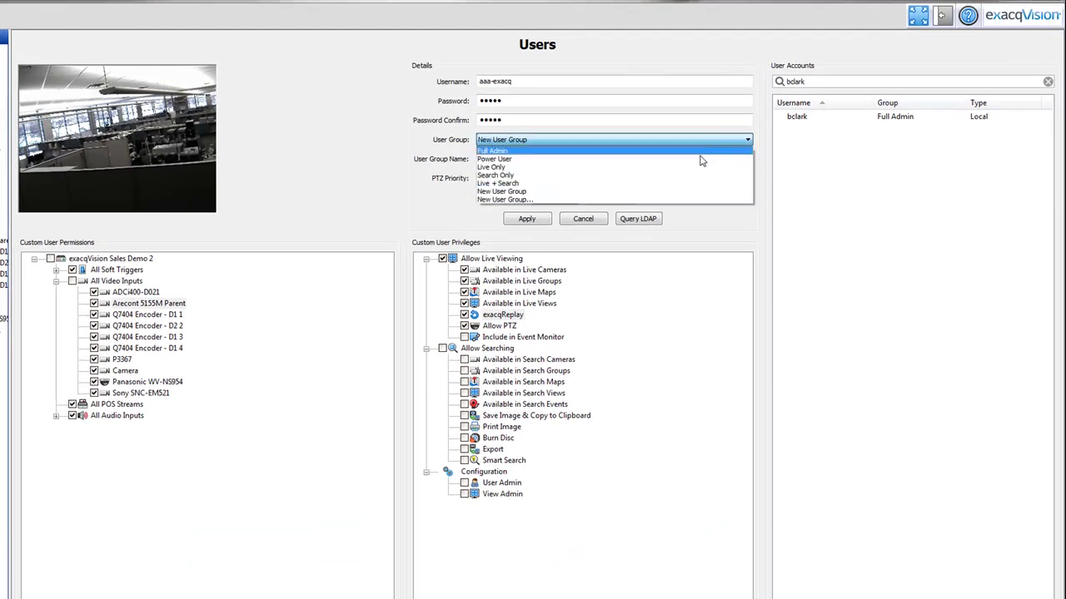
{"action": "left_click", "coordinate": [675, 198]}
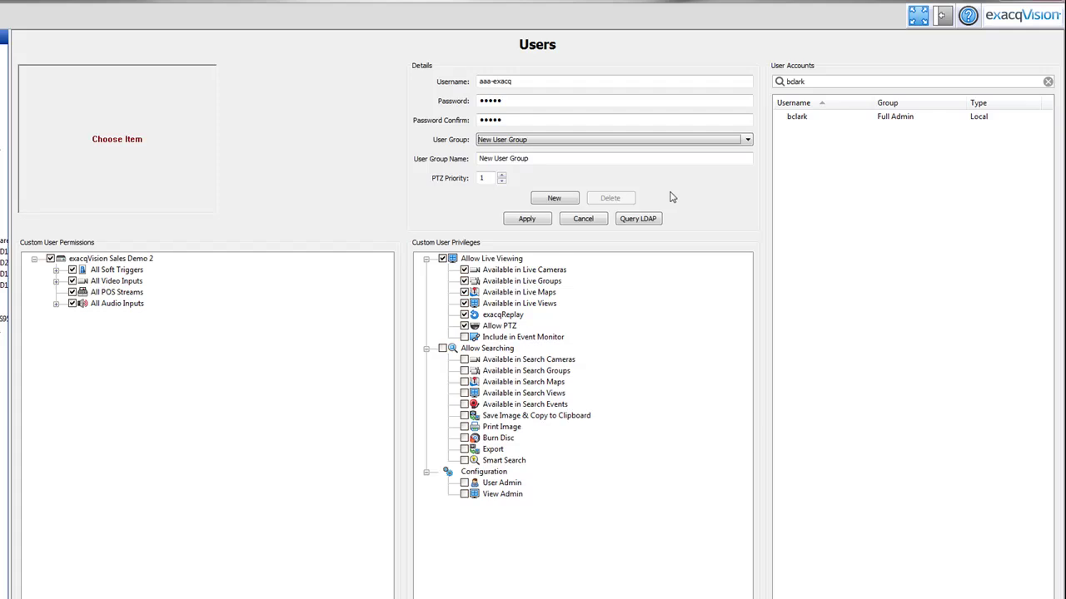
{"action": "left_click", "coordinate": [466, 282]}
{"action": "left_click", "coordinate": [464, 326]}
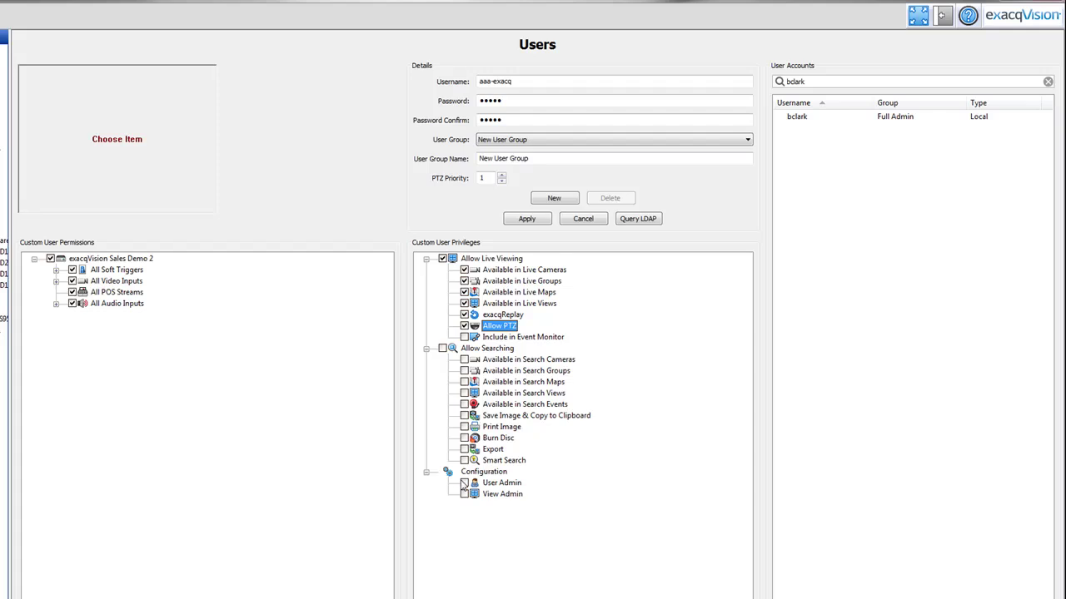
{"action": "left_click", "coordinate": [465, 484]}
{"action": "left_click", "coordinate": [465, 494]}
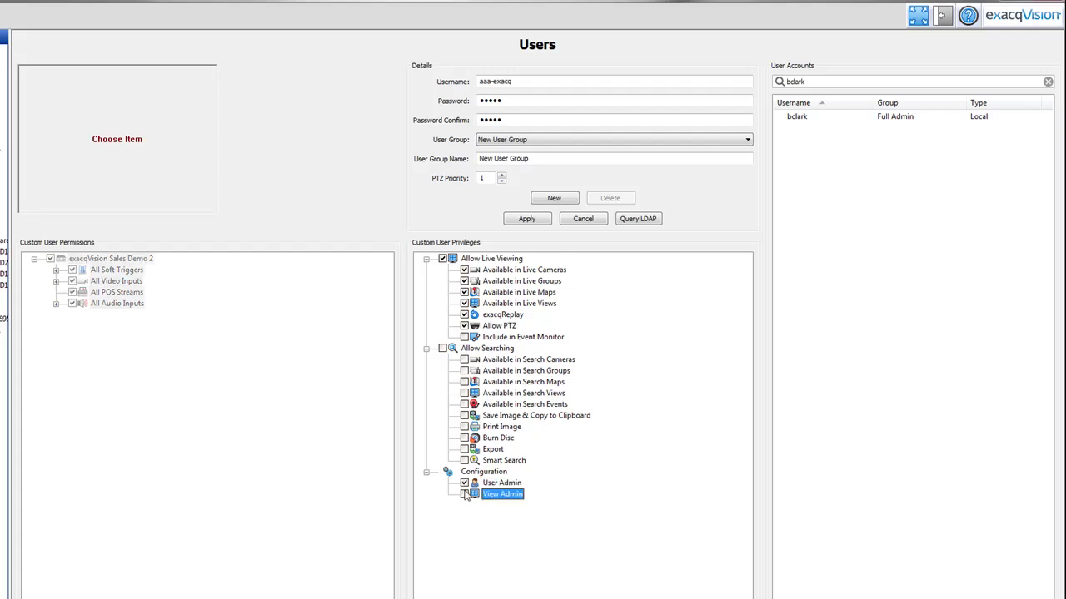
{"action": "left_click", "coordinate": [464, 484]}
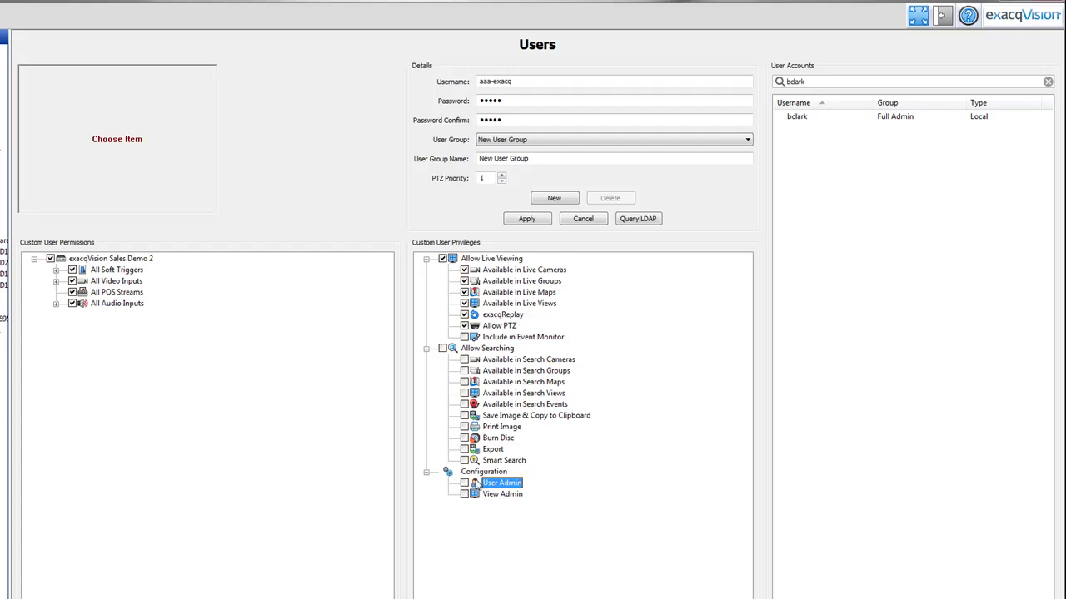
{"action": "left_click", "coordinate": [56, 282]}
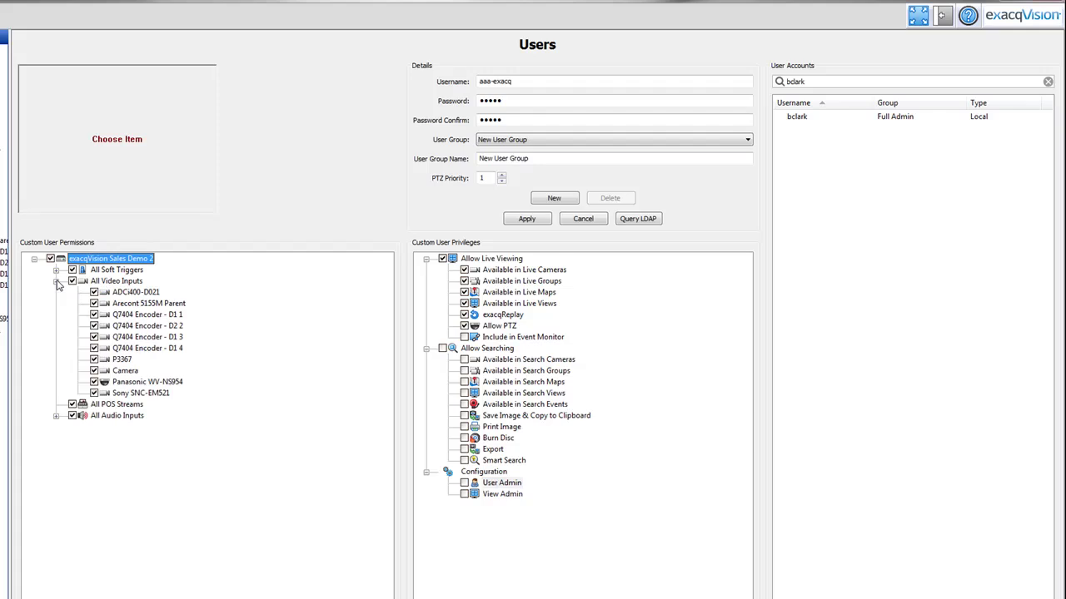
{"action": "left_click", "coordinate": [94, 293]}
{"action": "left_click", "coordinate": [94, 304]}
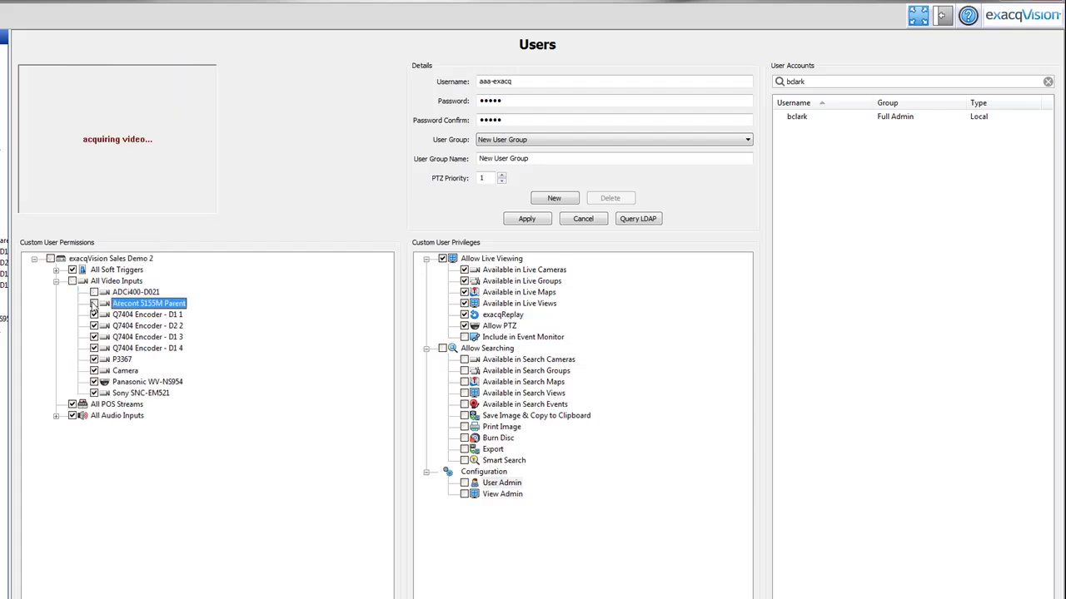
{"action": "left_click", "coordinate": [94, 312]}
{"action": "left_click", "coordinate": [94, 304]}
{"action": "left_click", "coordinate": [94, 293]}
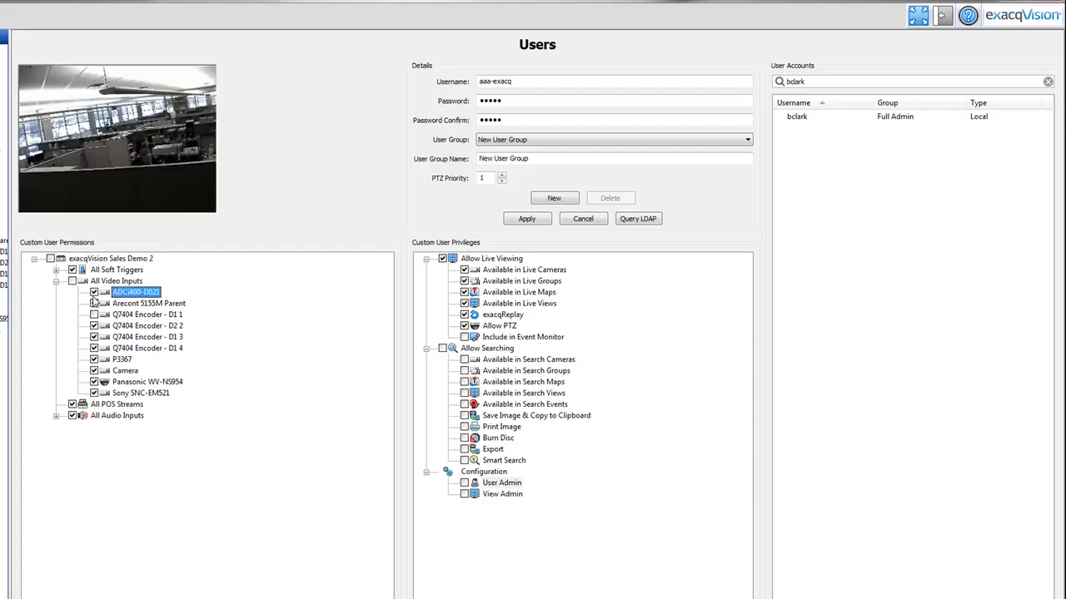
{"action": "left_click", "coordinate": [94, 314]}
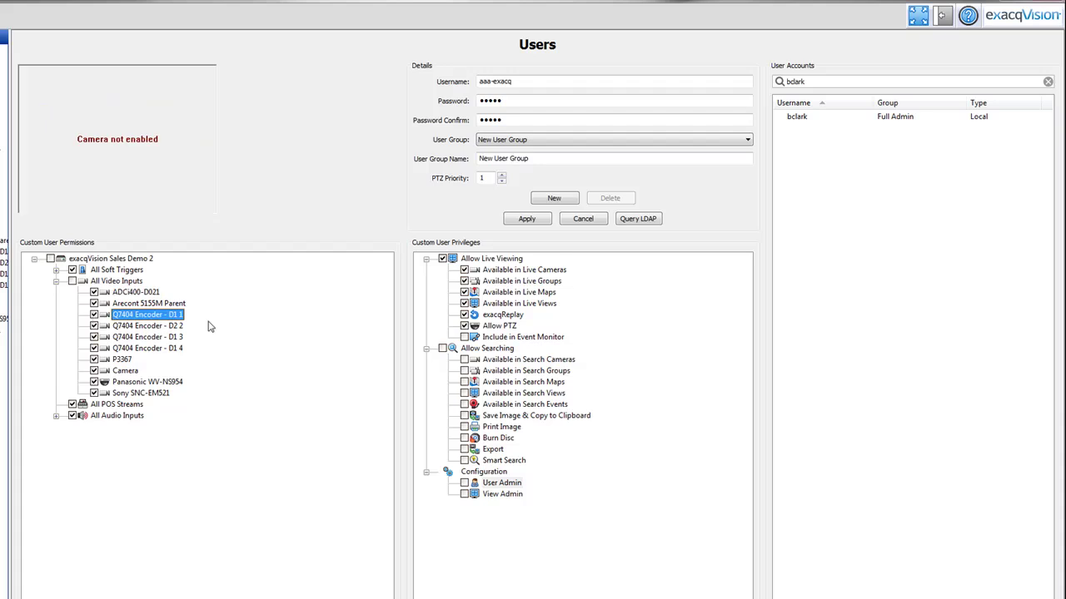
Rename the group to 'exacqVision Custom User' and leave PTZ priority at 1 after adjusting it.
{"action": "left_click_drag", "start_coordinate": [553, 158], "coordinate": [473, 162]}
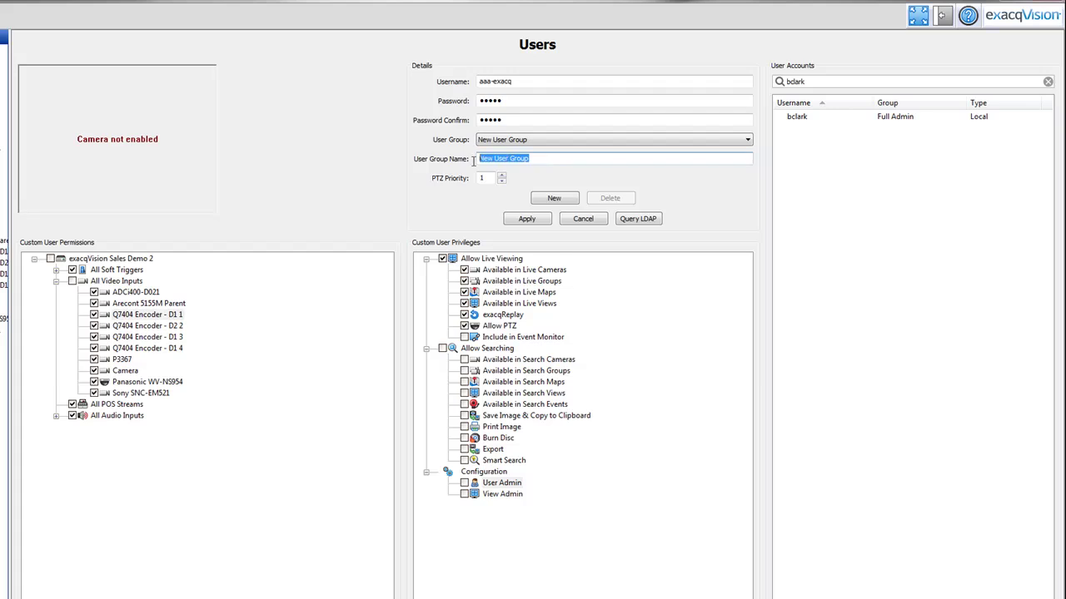
{"action": "type", "text": "exacqVision Custom User"}
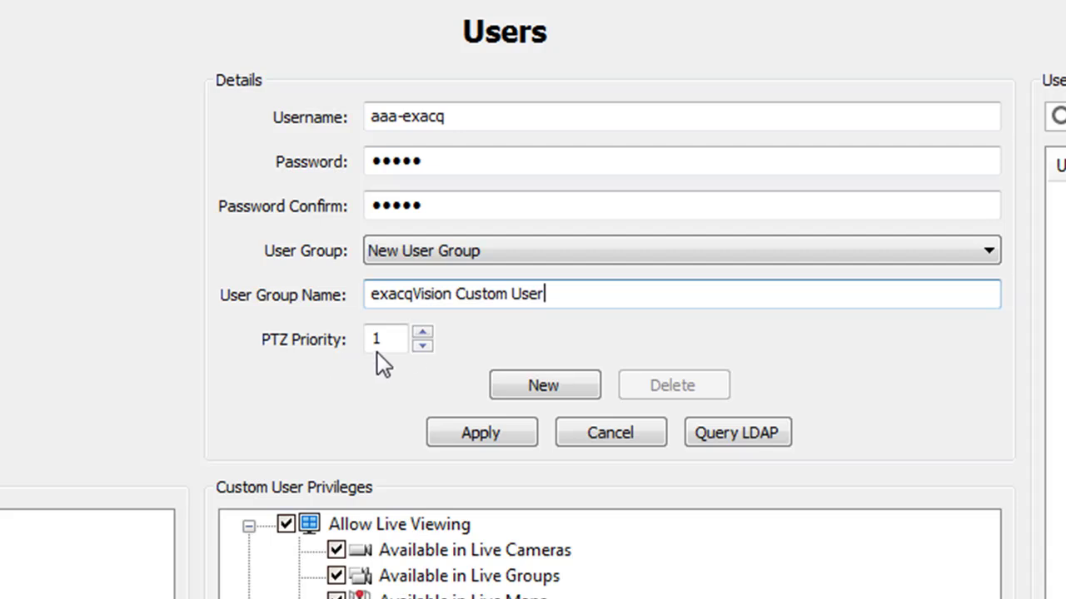
{"action": "left_click", "coordinate": [423, 333]}
{"action": "left_click", "coordinate": [423, 333]}
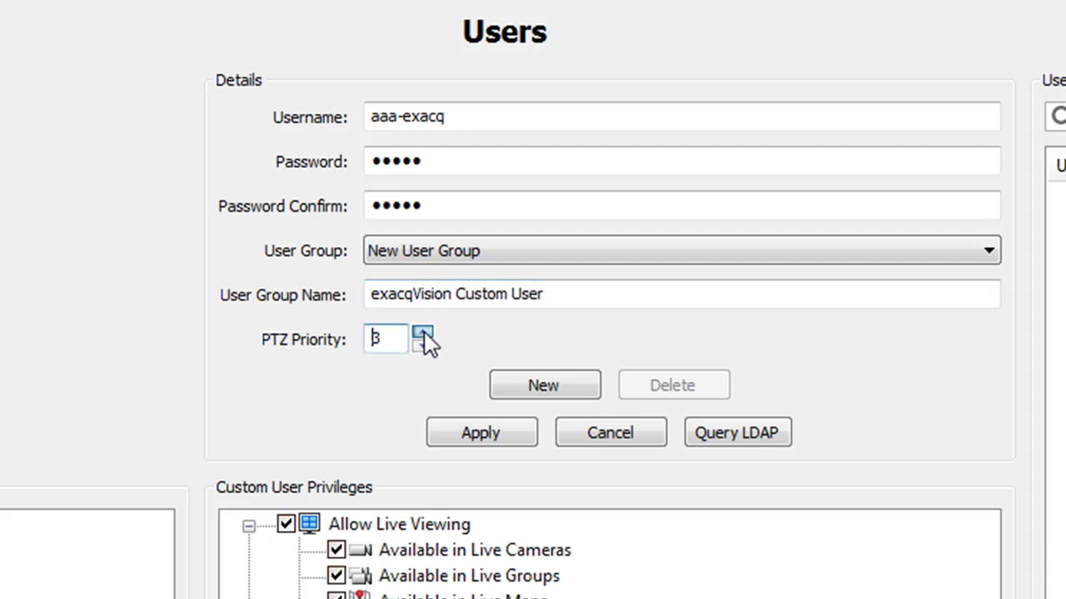
{"action": "left_click", "coordinate": [423, 333]}
{"action": "left_click", "coordinate": [423, 346]}
{"action": "left_click", "coordinate": [423, 346]}
{"action": "left_click", "coordinate": [423, 346]}
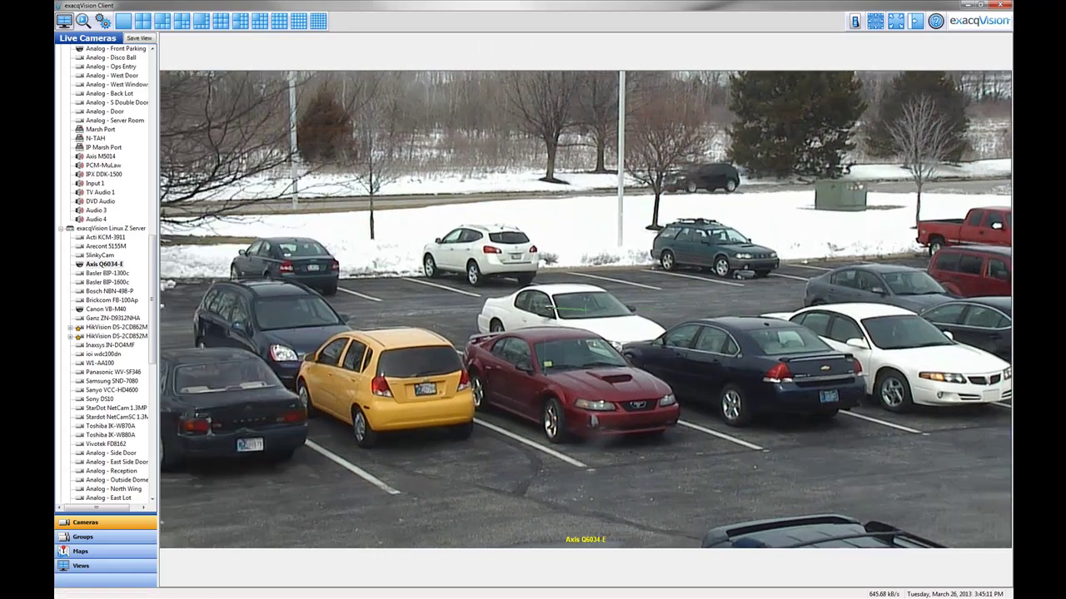
{"action": "mouse_move", "coordinate": [527, 309]}
{"action": "left_mouse_down"}
{"action": "mouse_move", "coordinate": [469, 302]}
{"action": "mouse_move", "coordinate": [510, 309]}
{"action": "left_mouse_up"}
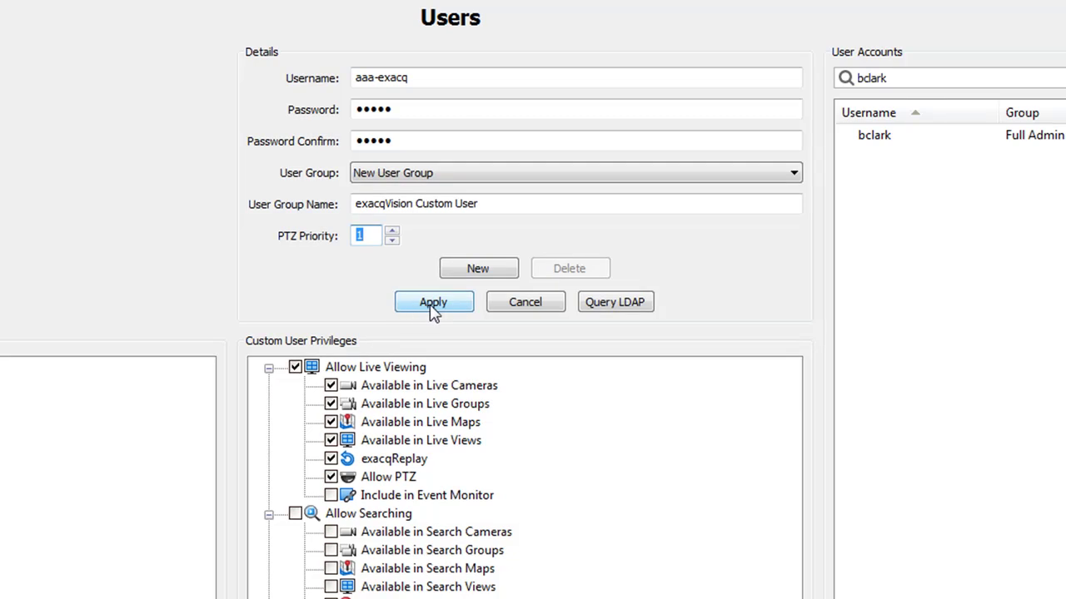
Save aaa-exacq, then create another user assigned to the exacqVision Custom User group.
{"action": "left_click", "coordinate": [432, 306]}
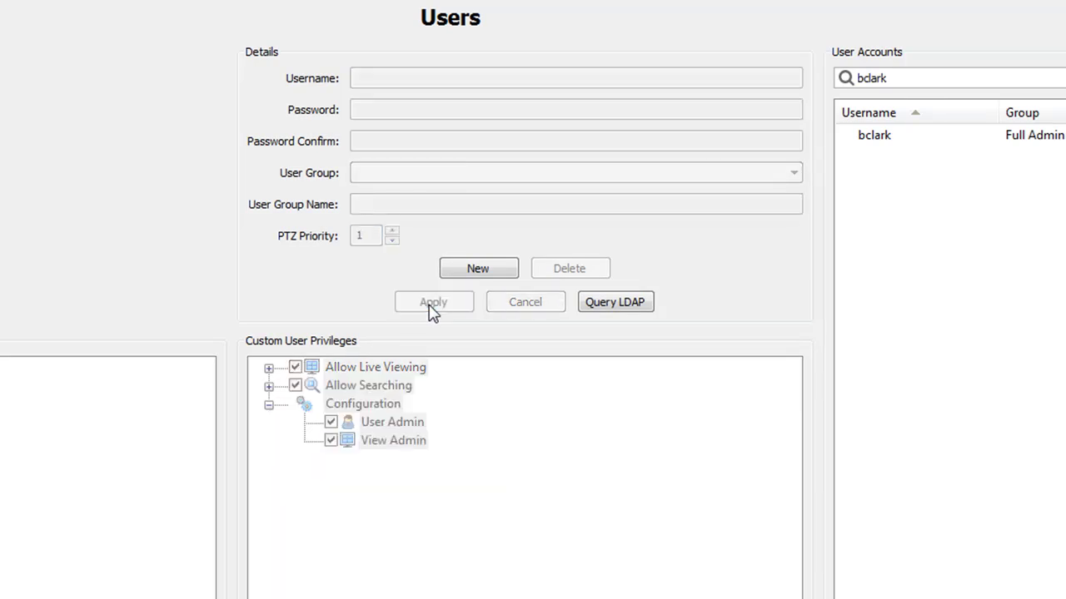
{"action": "left_click", "coordinate": [467, 273]}
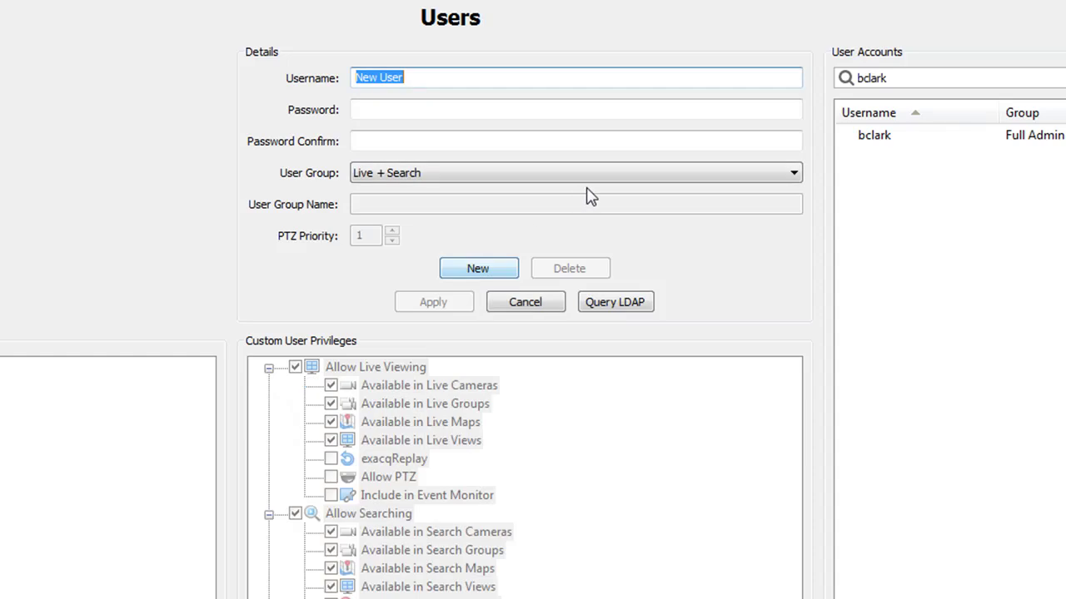
{"action": "left_click", "coordinate": [790, 173]}
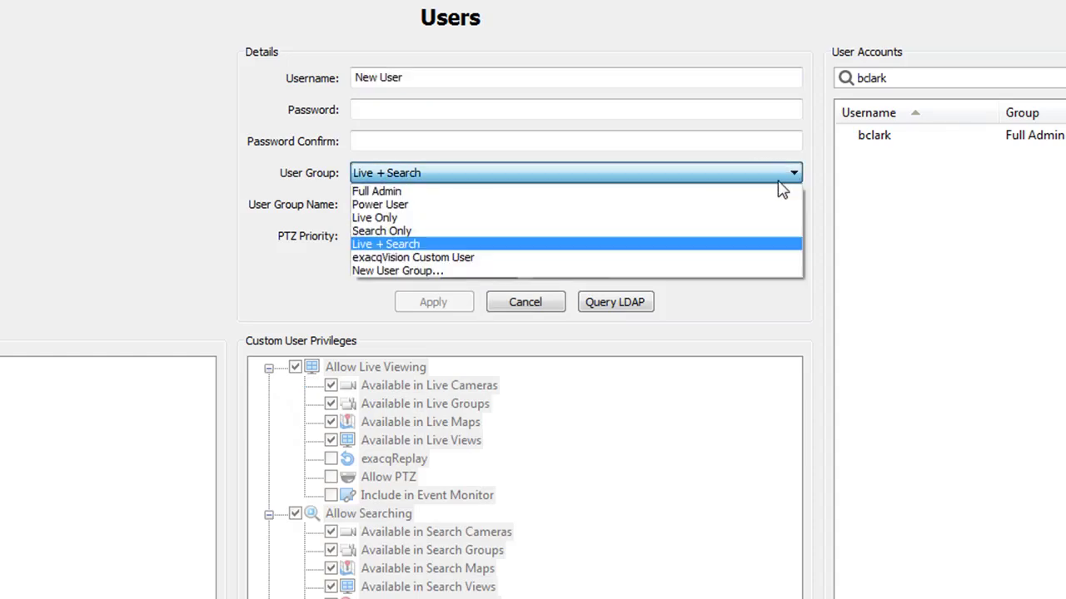
{"action": "left_click", "coordinate": [747, 264]}
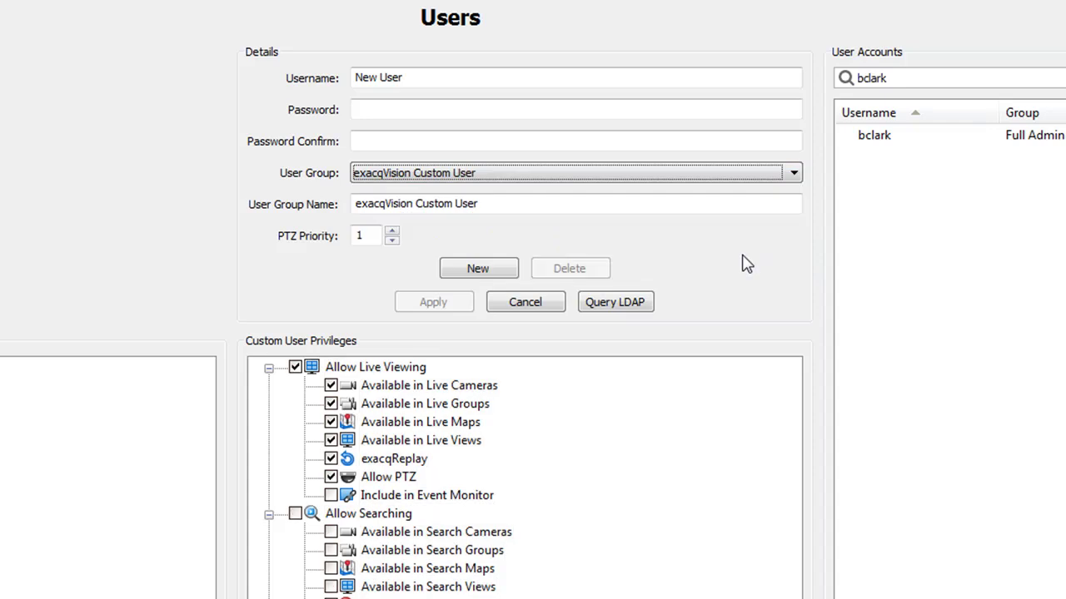